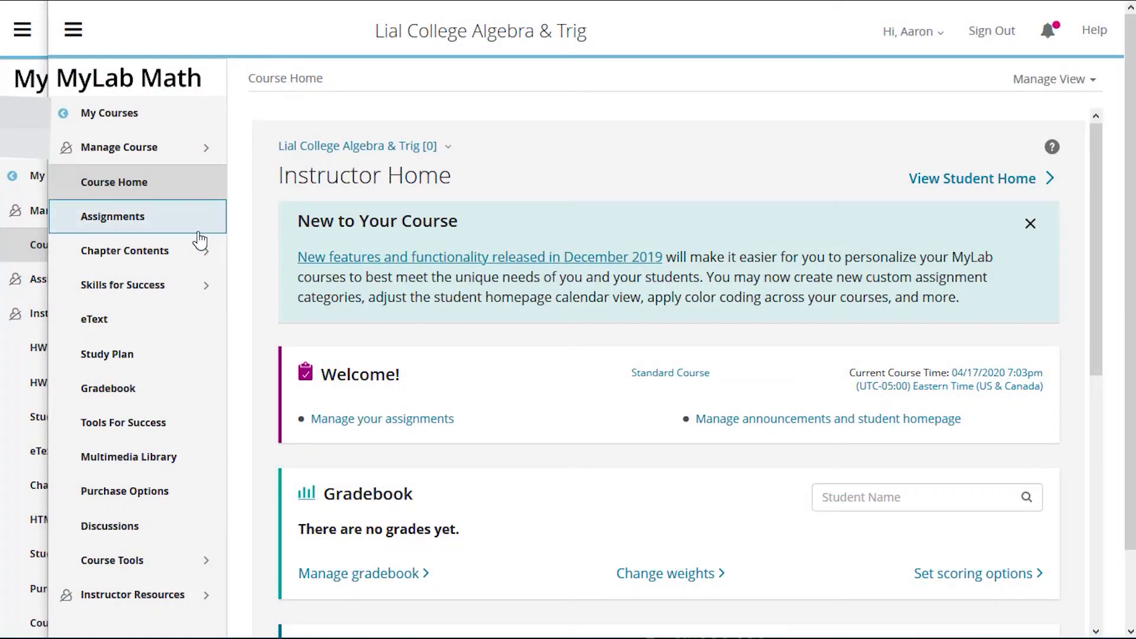
pyautogui.scroll(-1, 199, 241)
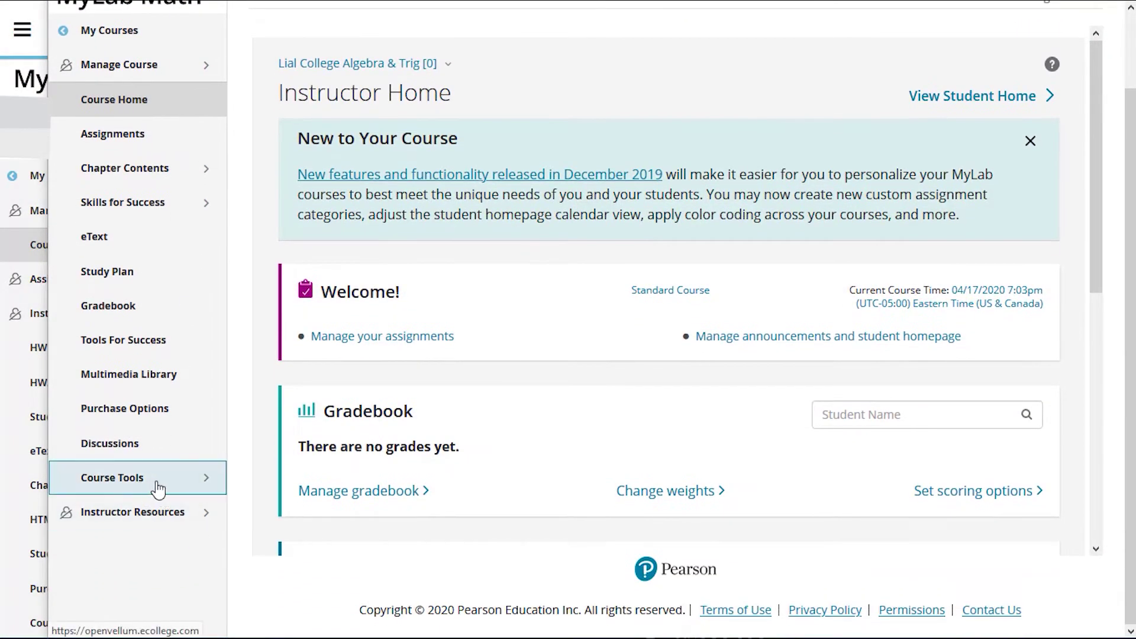
# Open the Document Sharing page from Course Tools for Lial College Algebra & Trig.
pyautogui.click(157, 489)
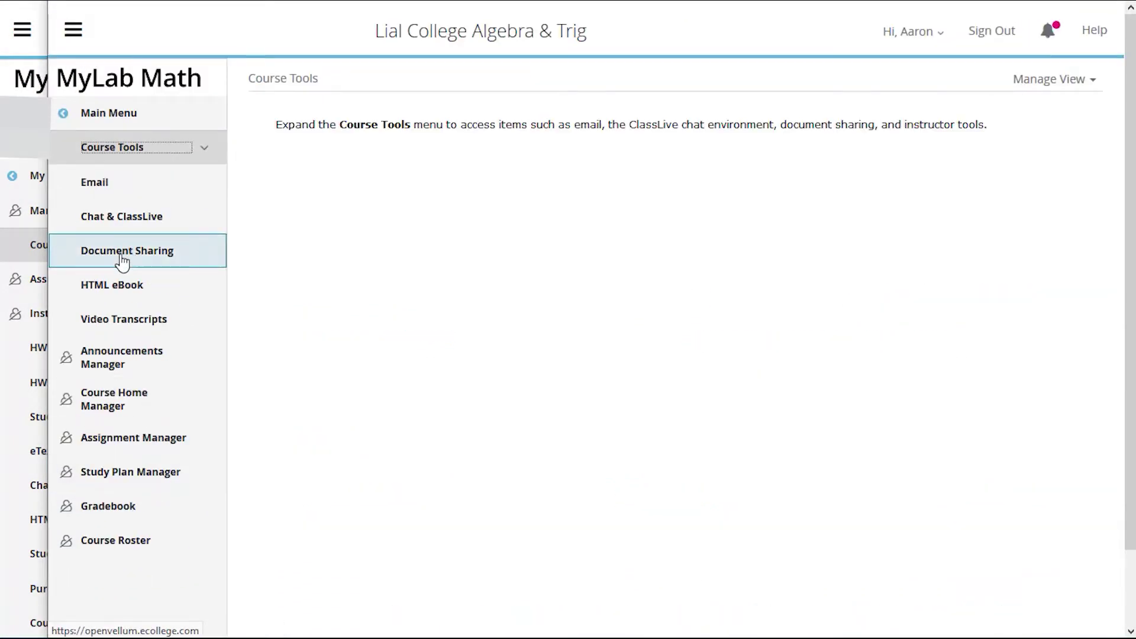
pyautogui.click(124, 257)
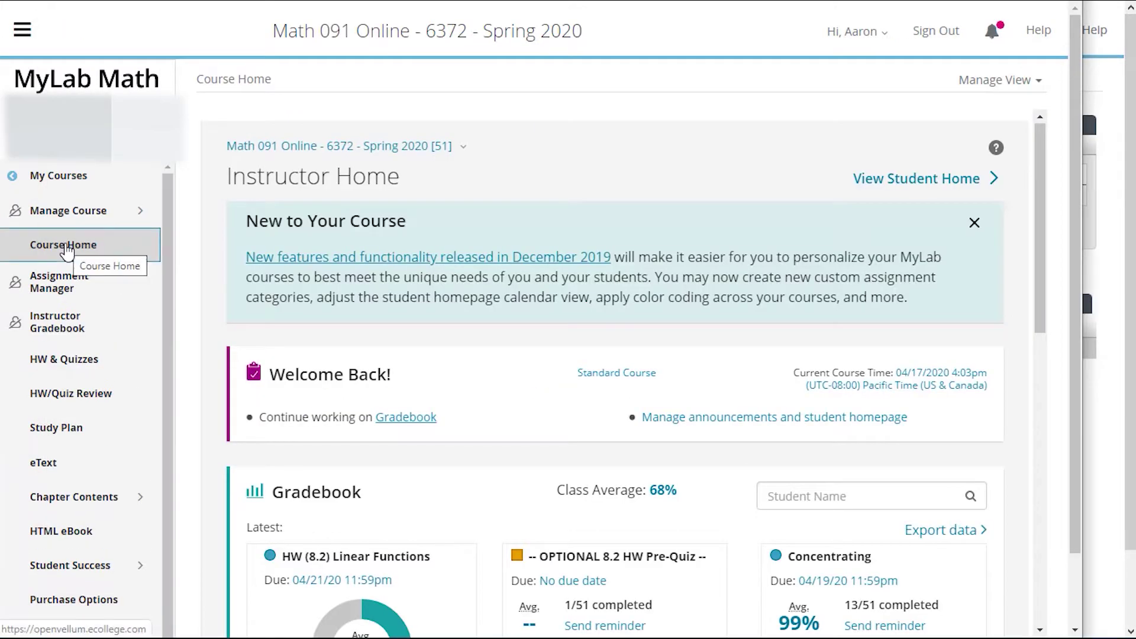
pyautogui.scroll(-2, 77, 344)
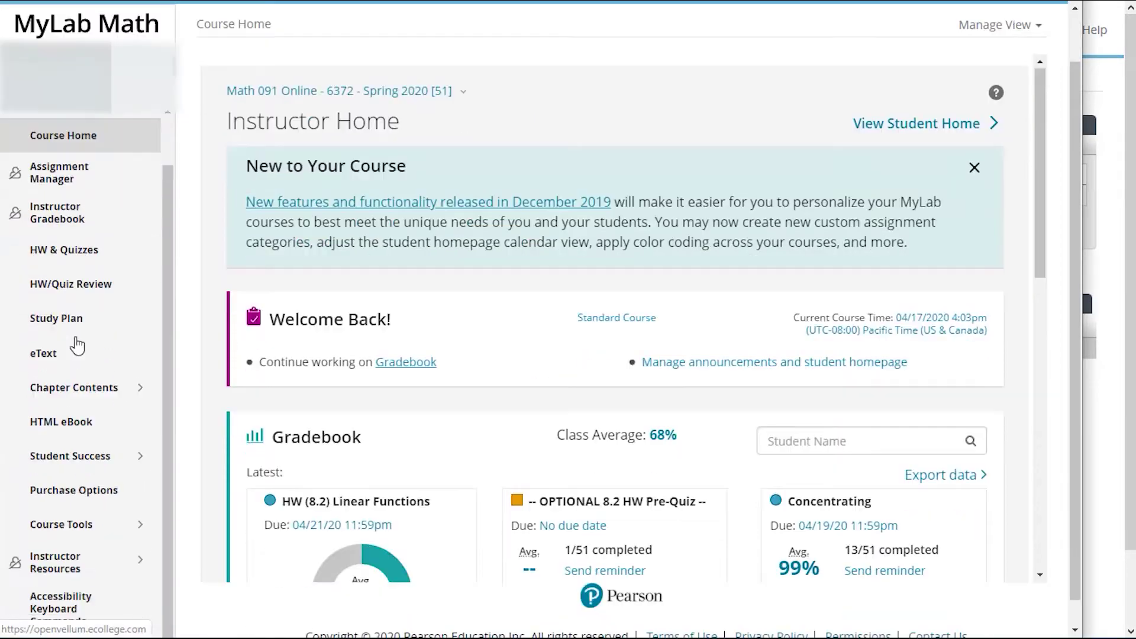
# Reach the Restore/Delete Archived Items list under Manage Course for Math 091.
pyautogui.click(110, 501)
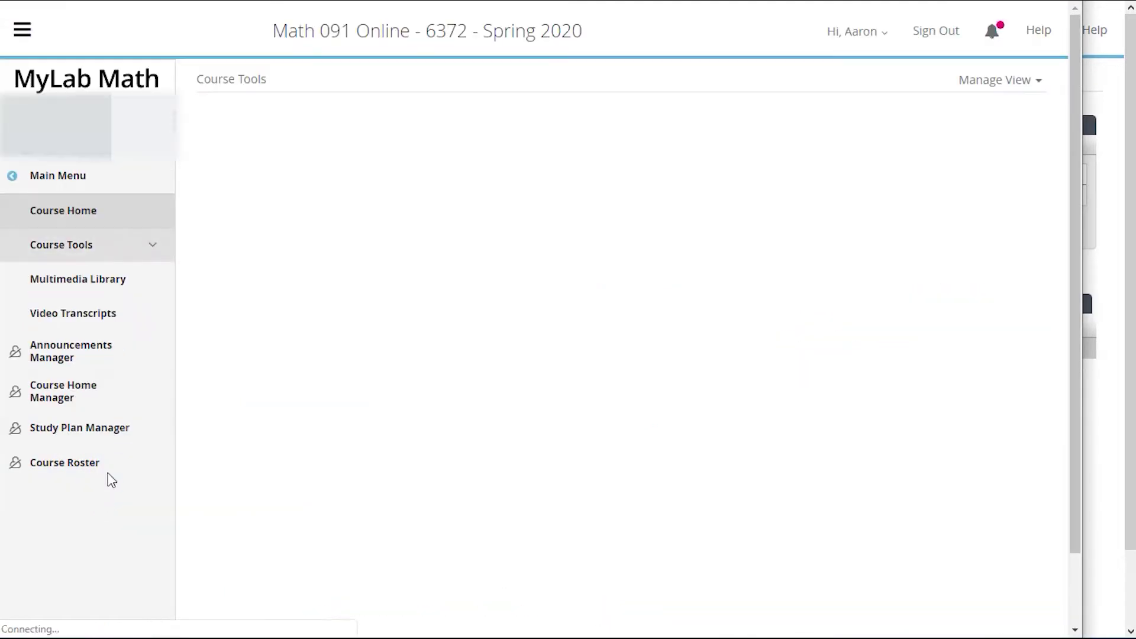
pyautogui.click(78, 175)
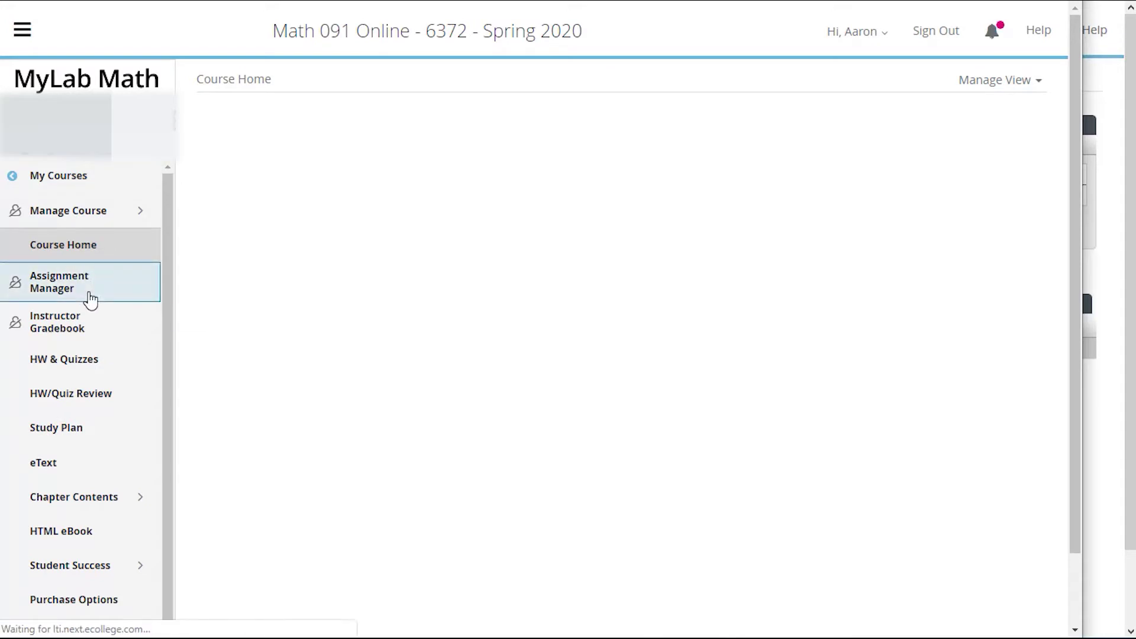
pyautogui.click(87, 218)
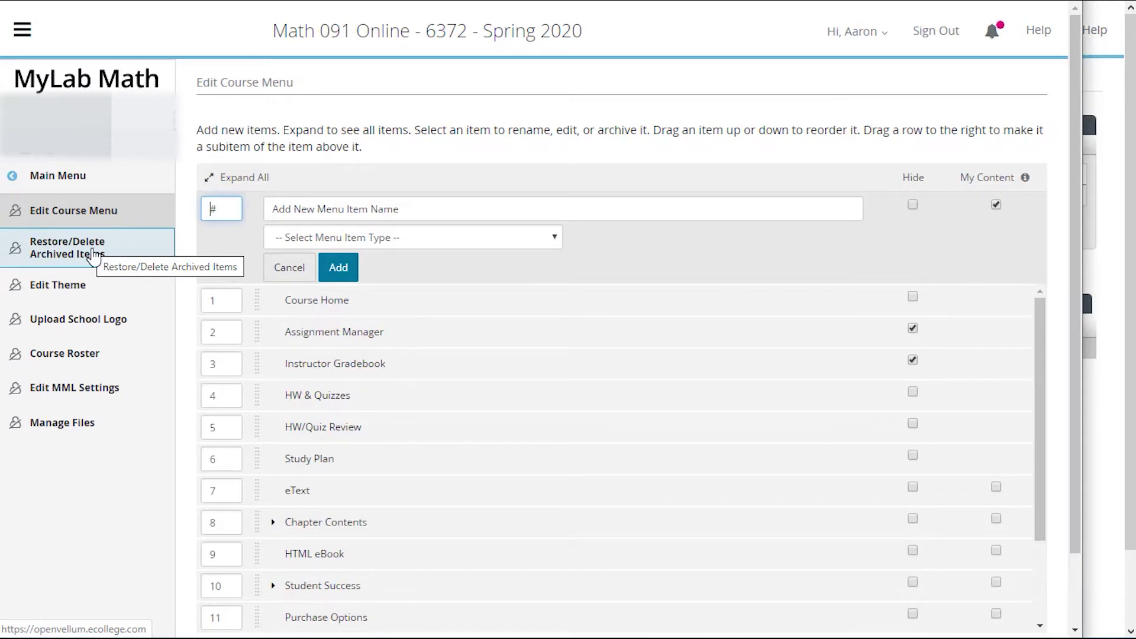
pyautogui.click(77, 256)
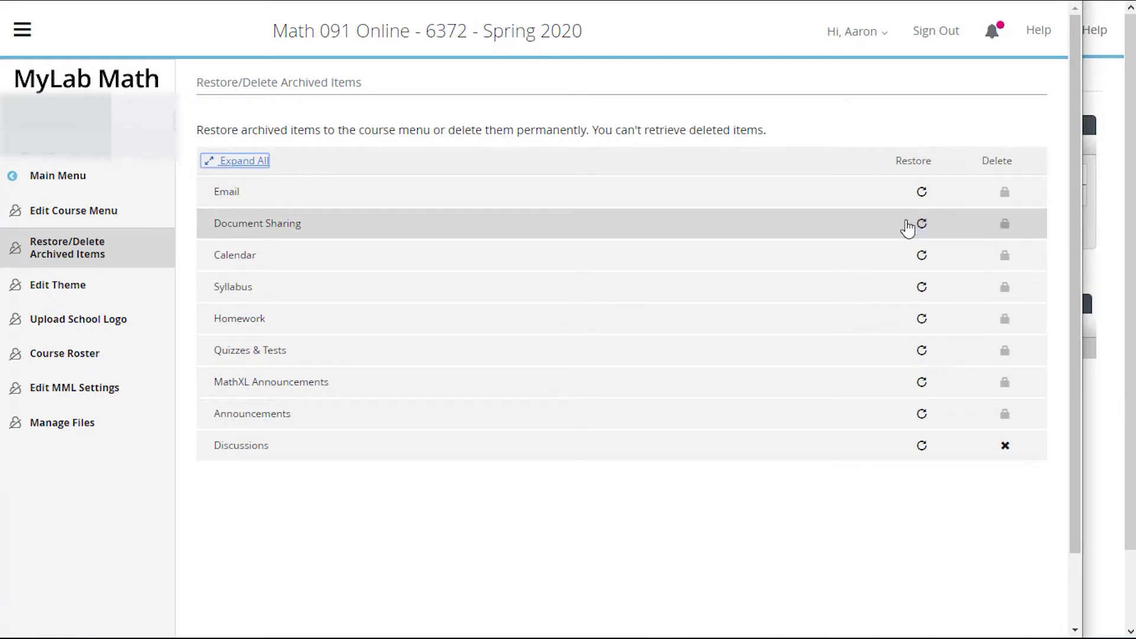
# Restore Document Sharing to the course menu and return to the main menu.
pyautogui.click(924, 223)
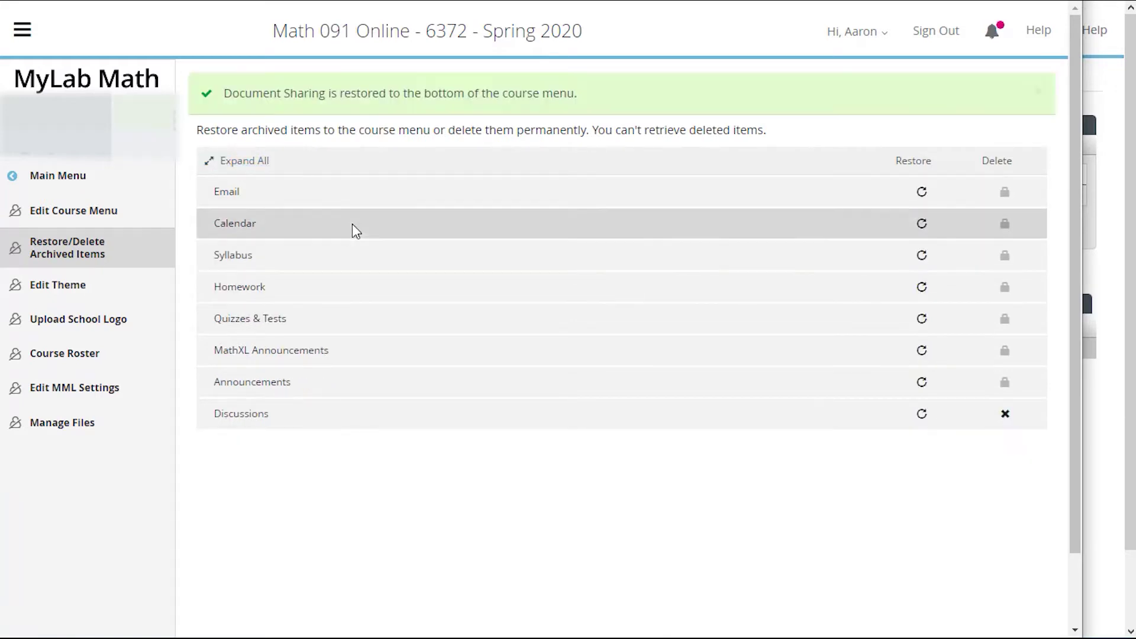
pyautogui.click(65, 186)
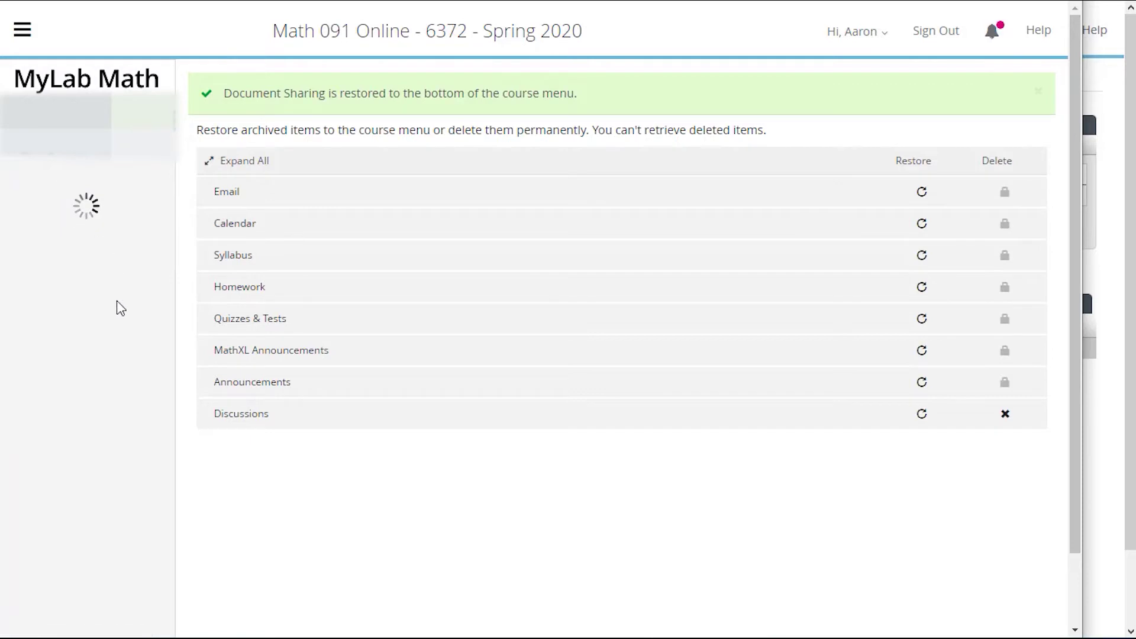
pyautogui.scroll(-3, 102, 444)
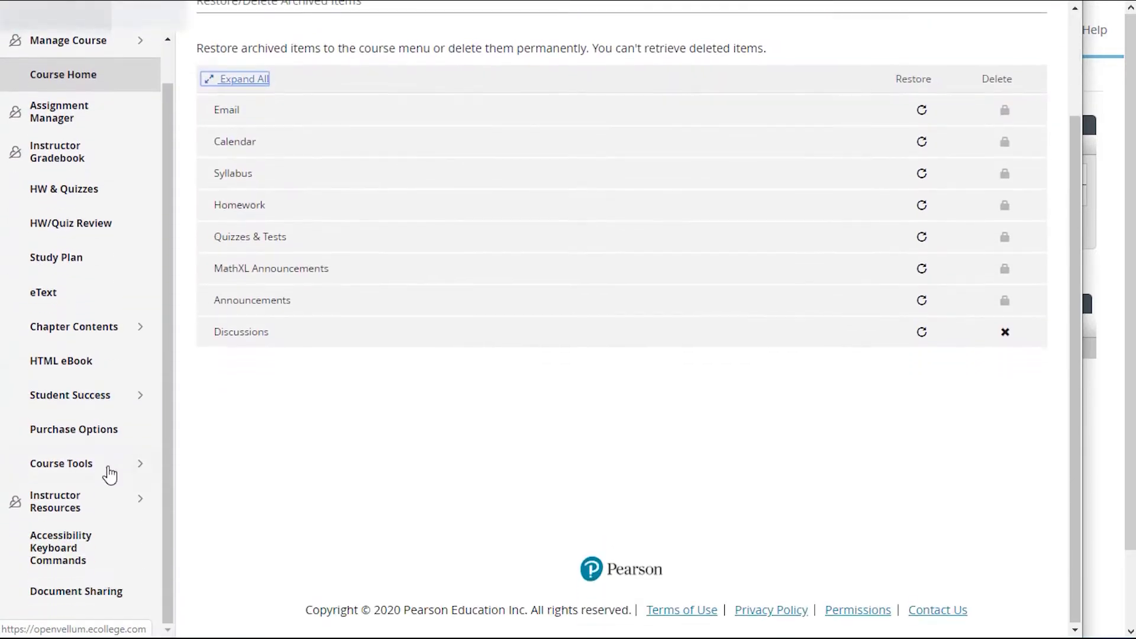
pyautogui.scroll(1, 60, 277)
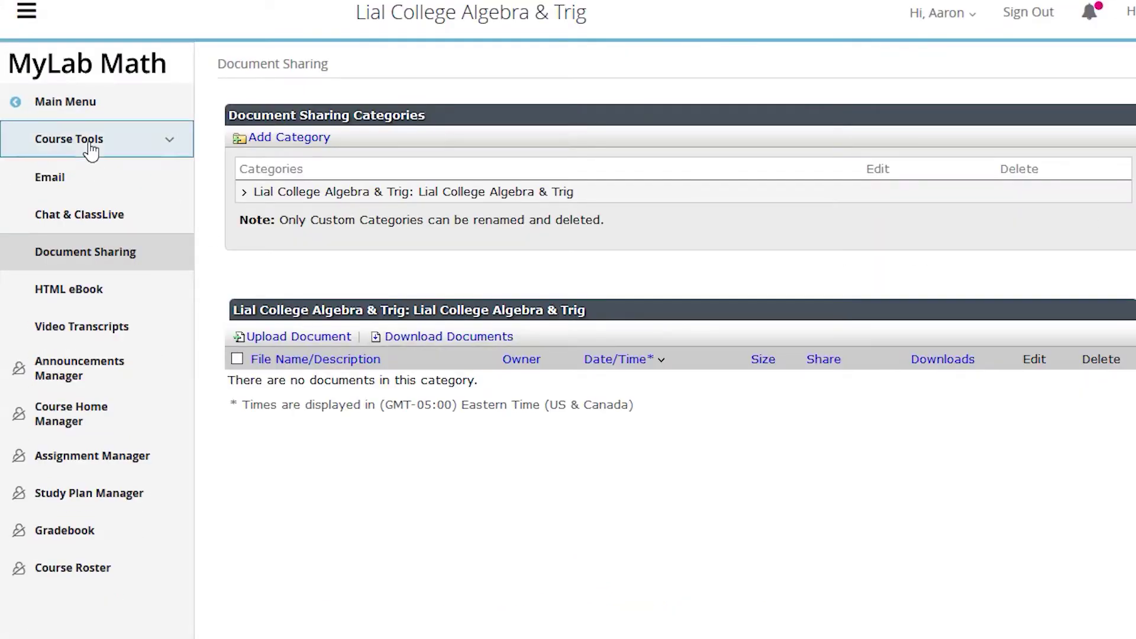
pyautogui.click(91, 151)
# Show Course Tools' sub-items in the Edit Course Menu editor.
pyautogui.click(80, 111)
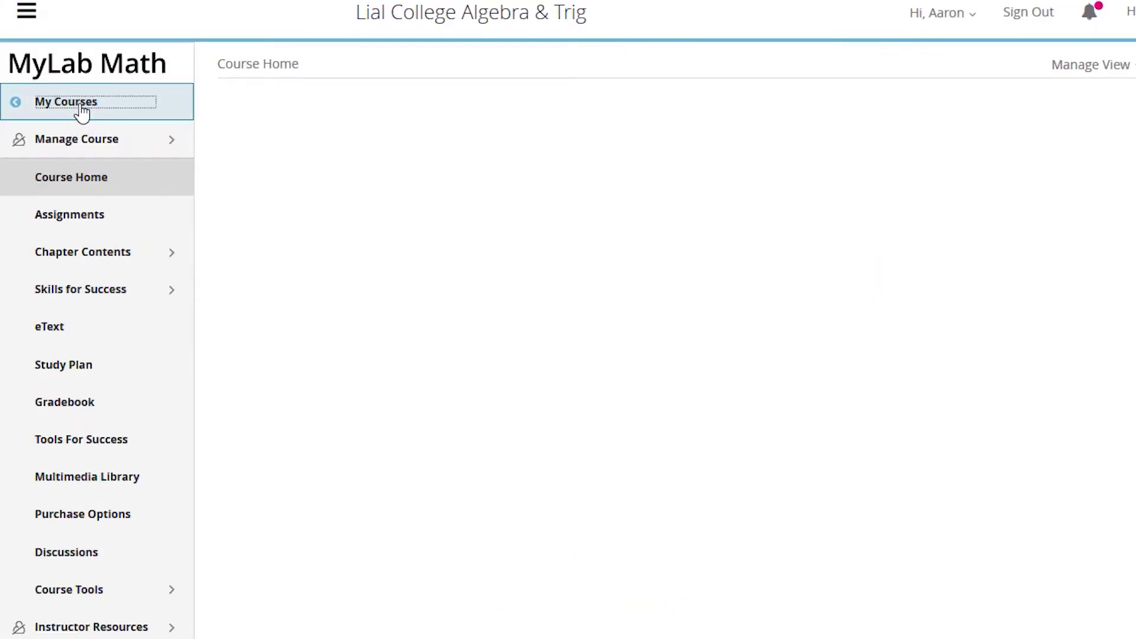
pyautogui.click(112, 139)
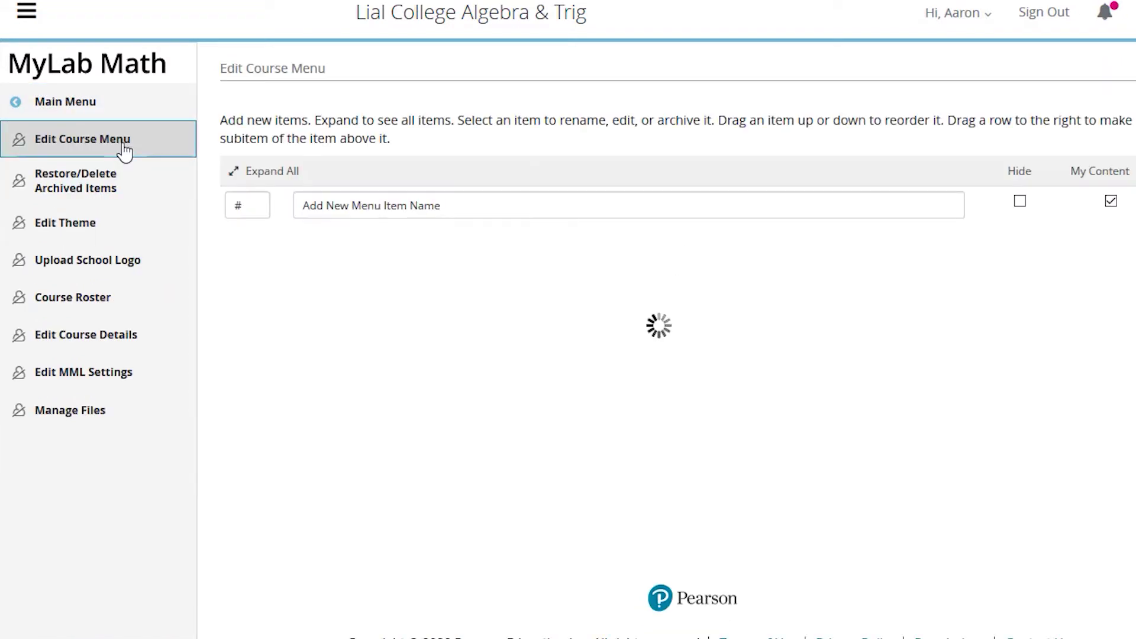
pyautogui.scroll(-1, 510, 421)
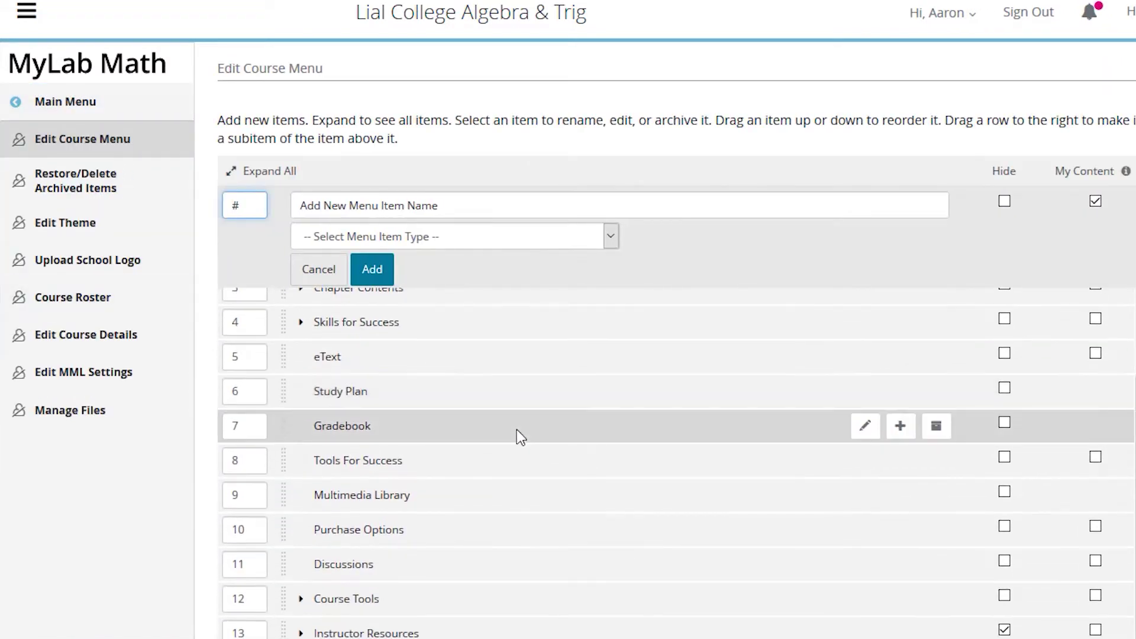
pyautogui.scroll(-1, 516, 429)
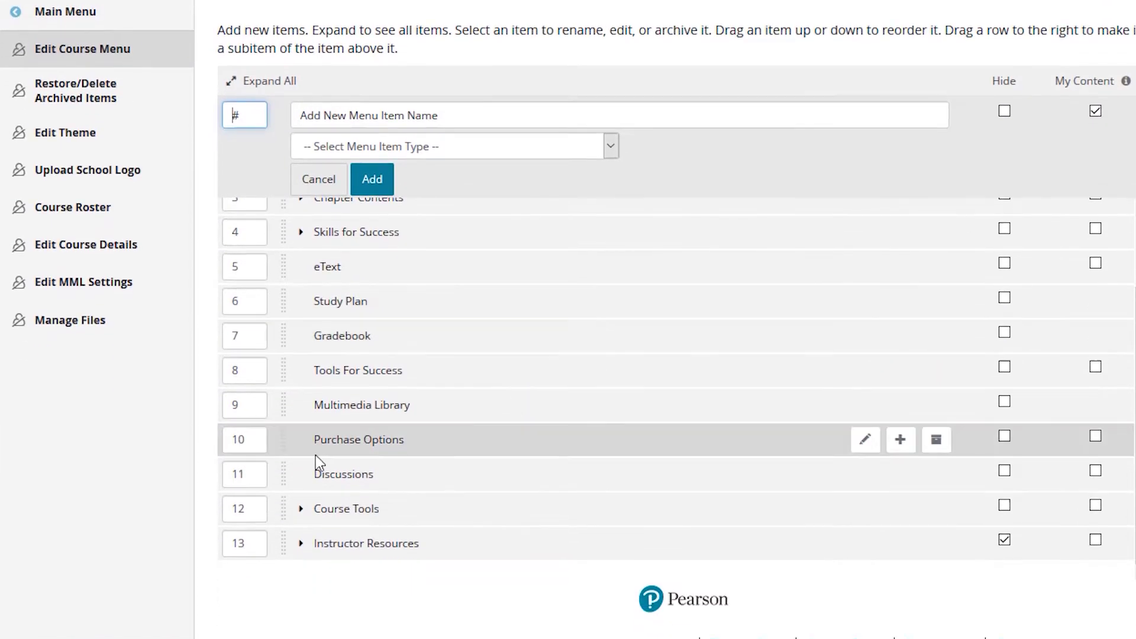
pyautogui.click(302, 508)
pyautogui.scroll(-1, 360, 417)
pyautogui.scroll(-1, 360, 413)
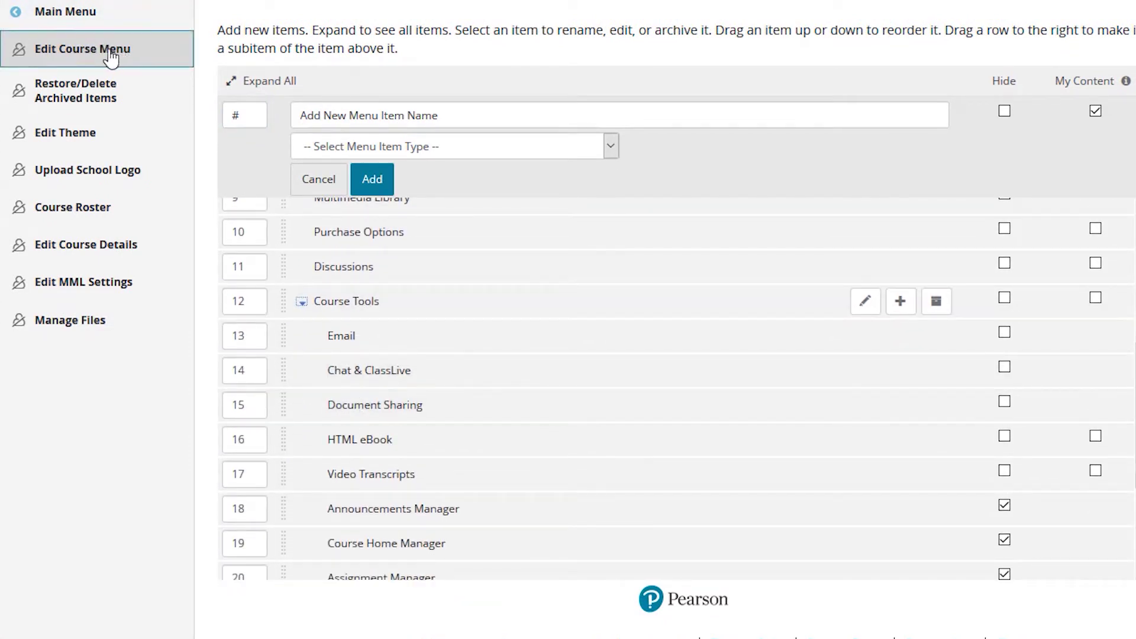
pyautogui.moveTo(393, 509)
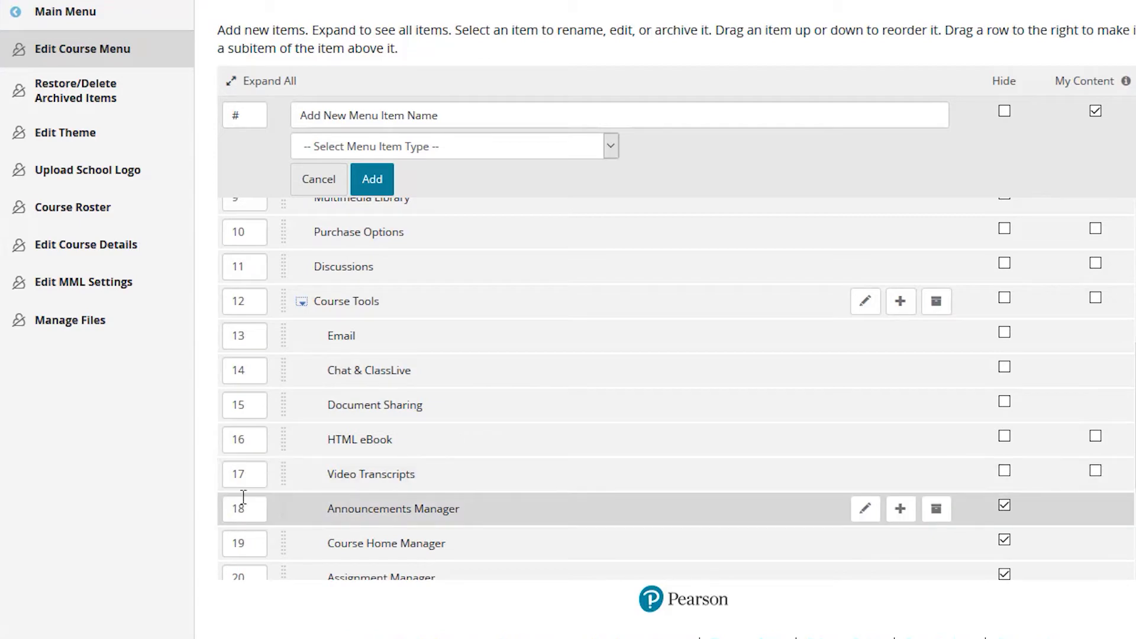
# Move Document Sharing from menu position 15 to 5 and open it from its new place.
pyautogui.click(258, 406)
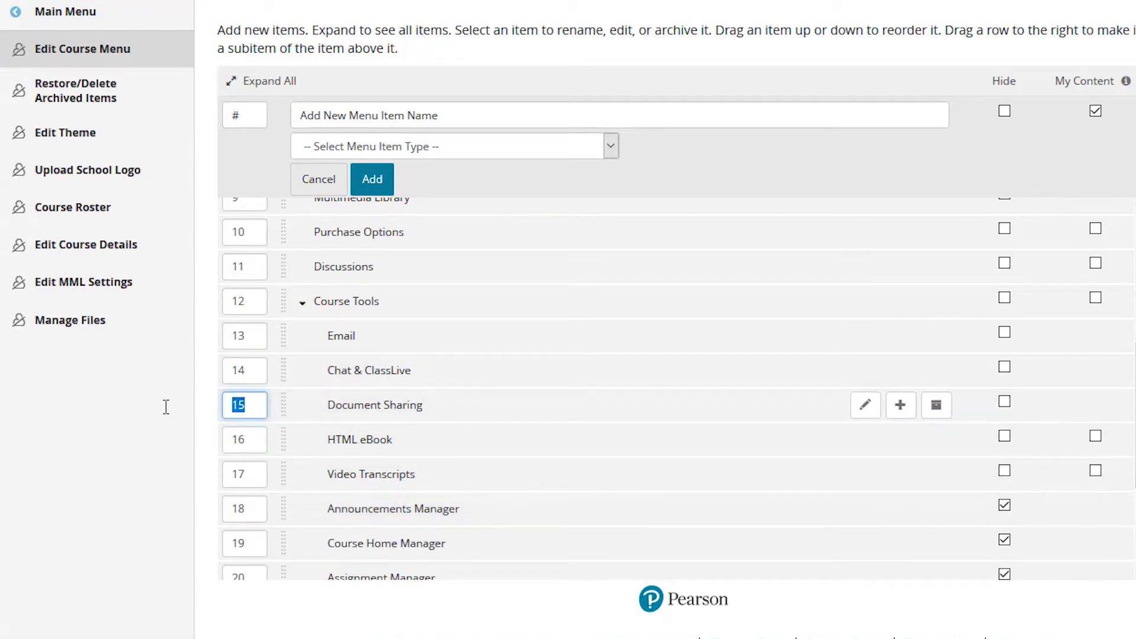
pyautogui.write('5')
pyautogui.press('Return')
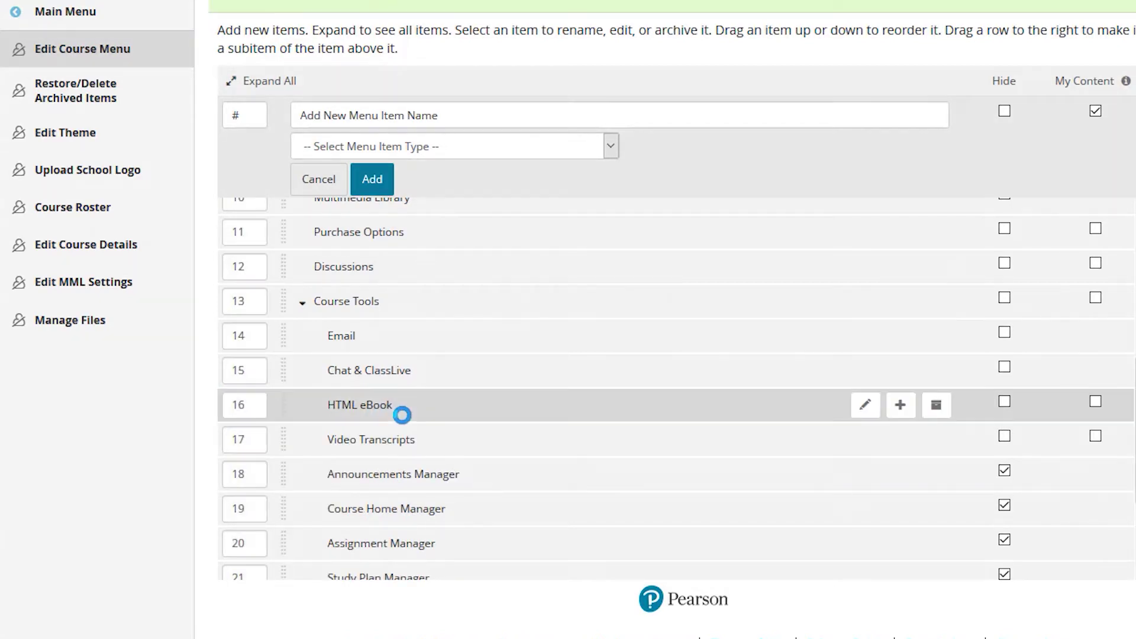
pyautogui.scroll(3, 401, 418)
pyautogui.scroll(1, 404, 423)
pyautogui.scroll(3, 404, 422)
pyautogui.scroll(1, 401, 420)
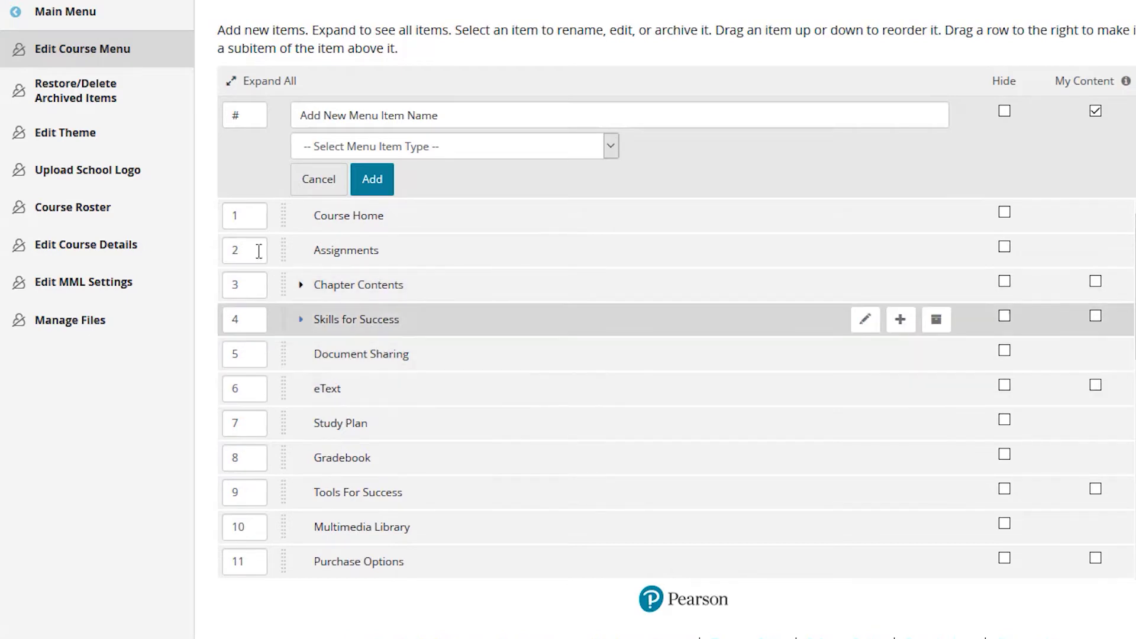
pyautogui.click(58, 11)
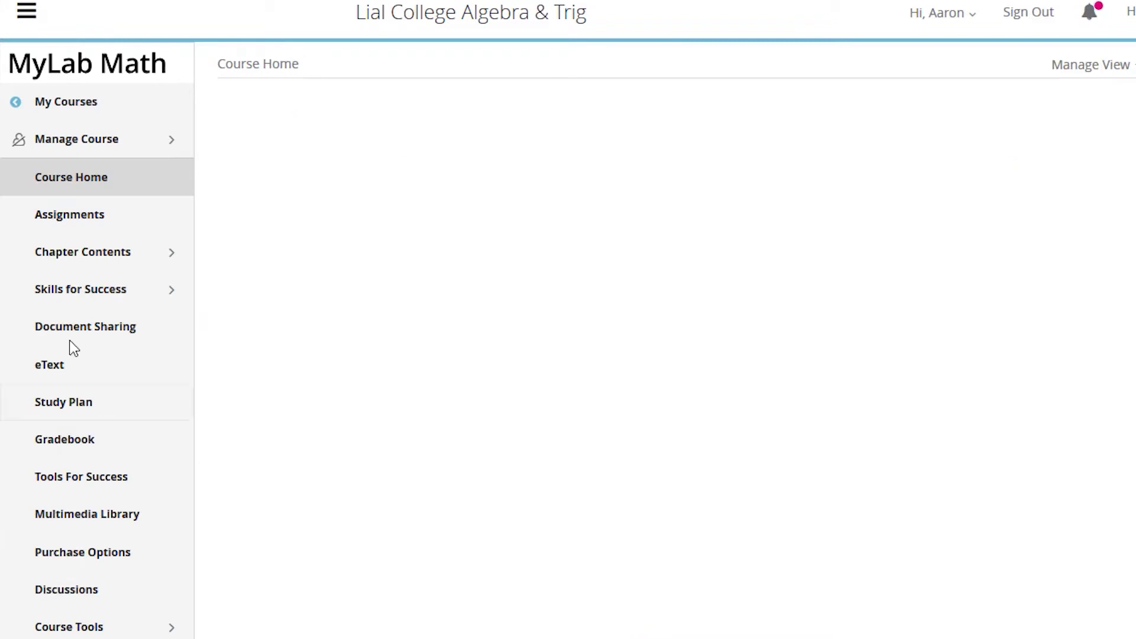
pyautogui.click(97, 338)
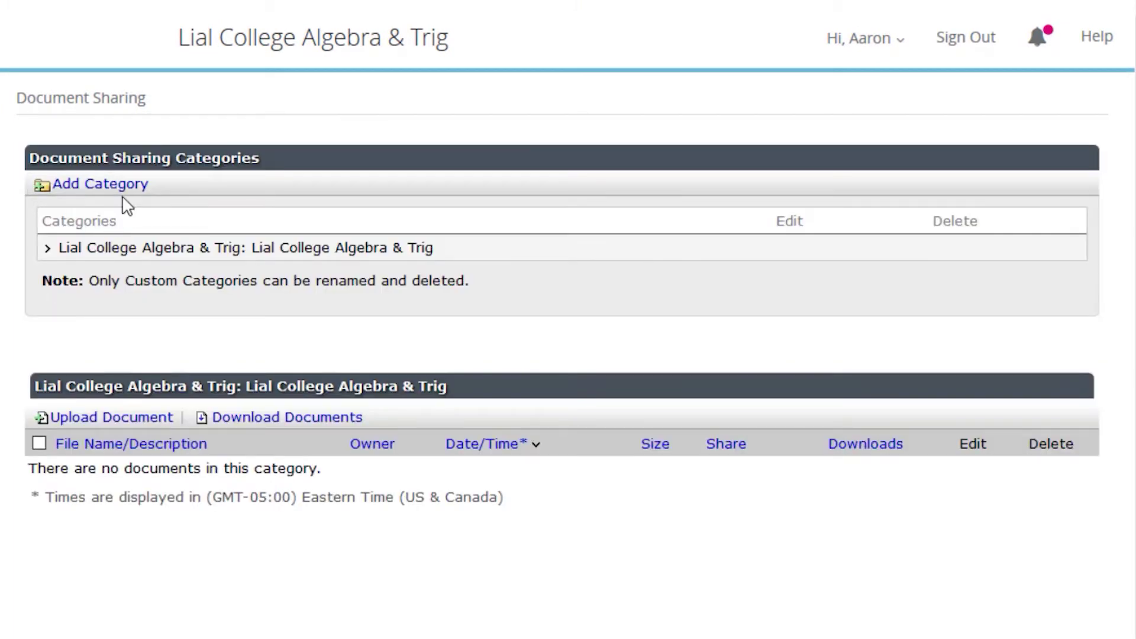
# Add a category named Application Assignment and continue to another.
pyautogui.click(120, 193)
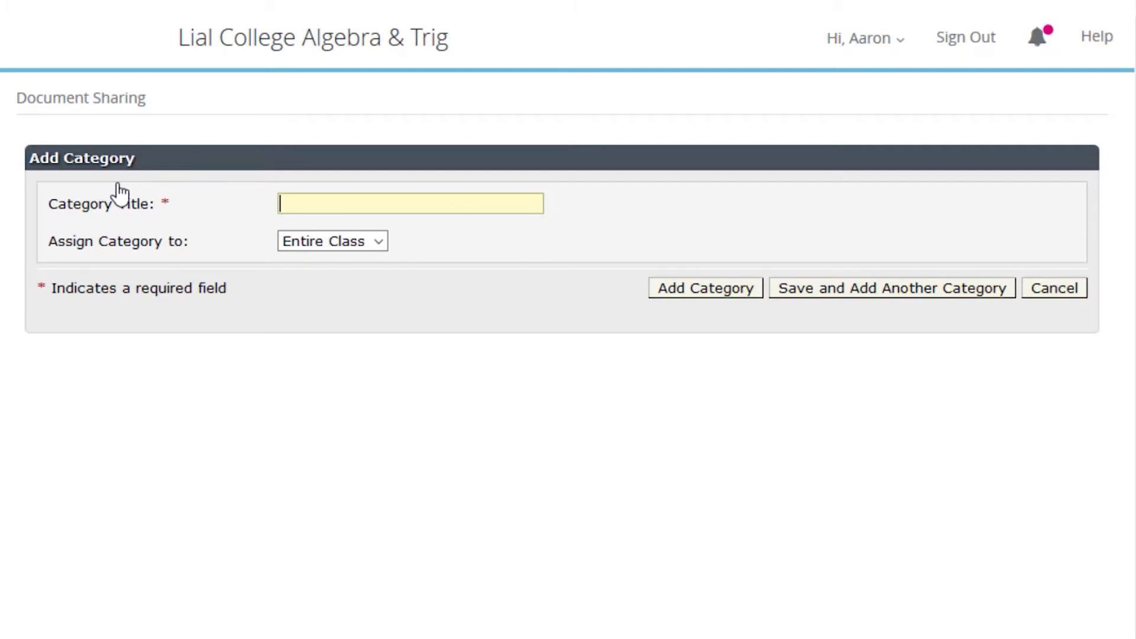
pyautogui.click(314, 203)
pyautogui.write('Application')
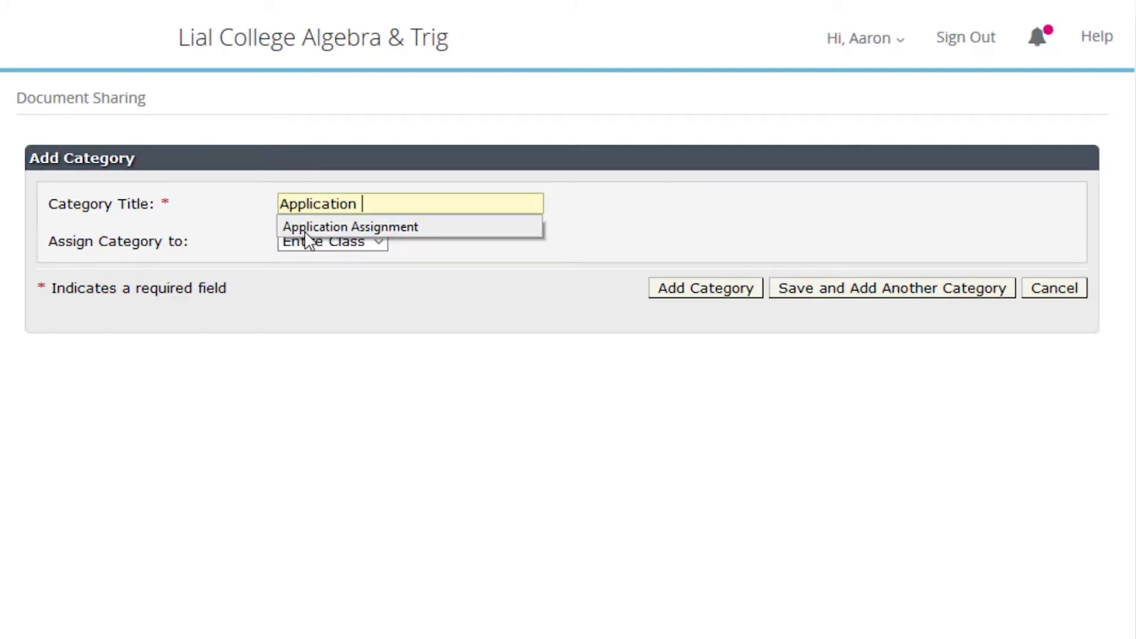
pyautogui.write('ent')
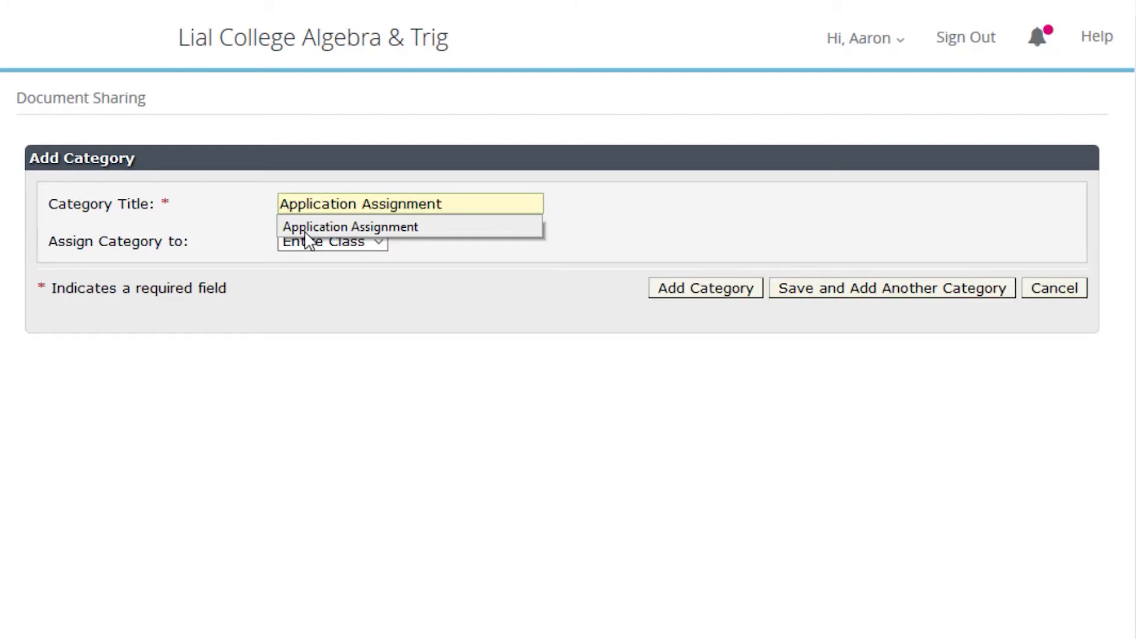
pyautogui.click(849, 293)
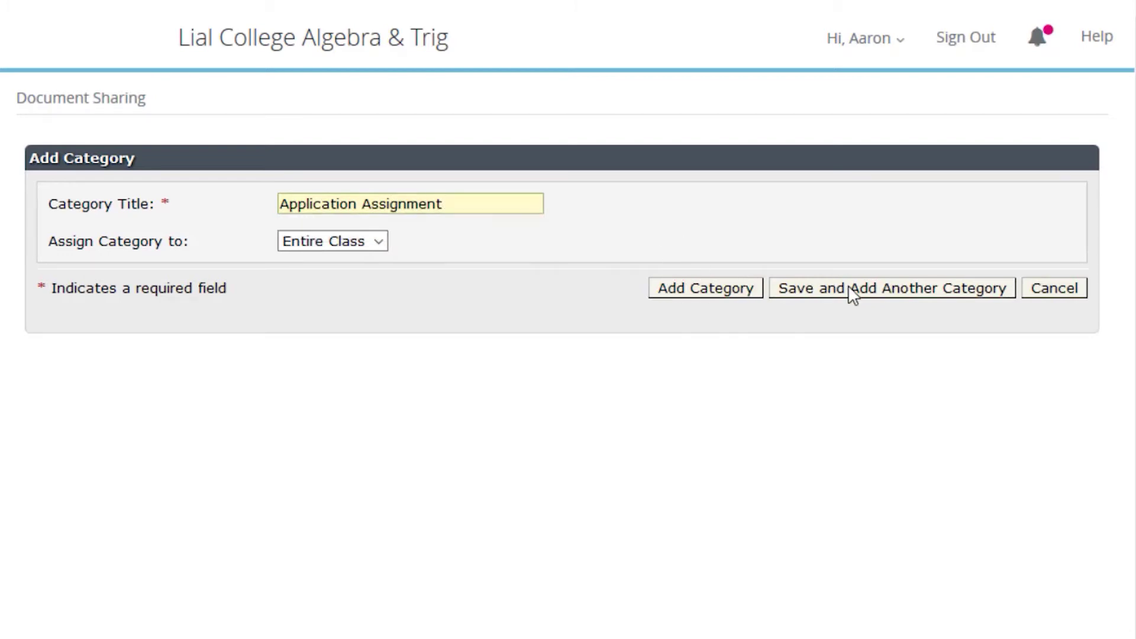
# Add a second category named Written Work for Exam 3.
pyautogui.click(406, 205)
pyautogui.write('Written Work for Exam 3')
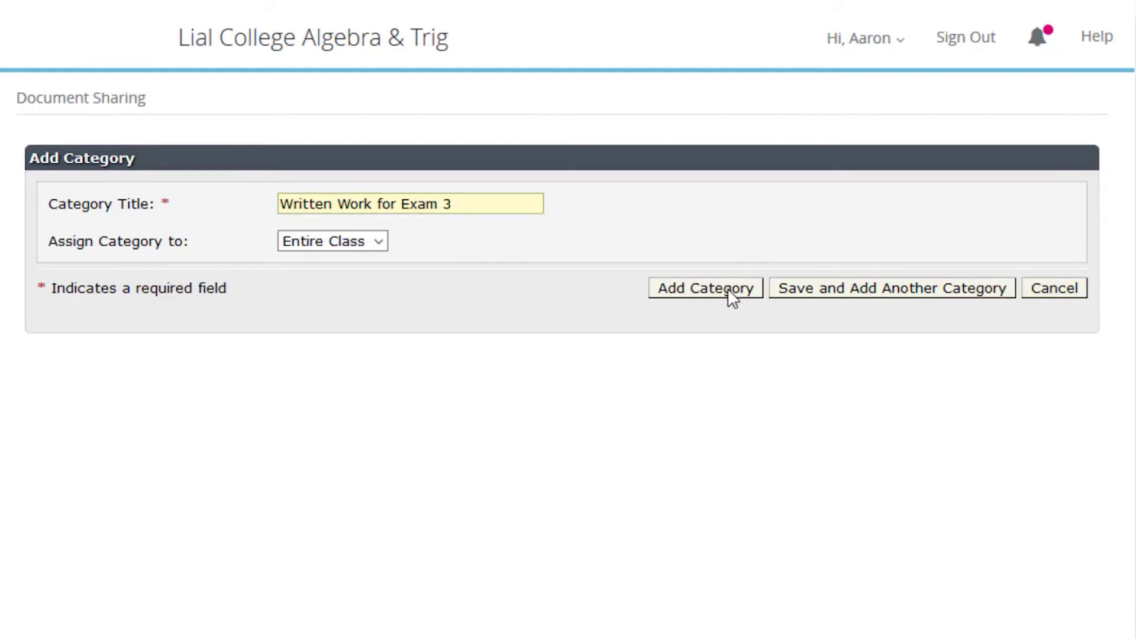
pyautogui.click(748, 301)
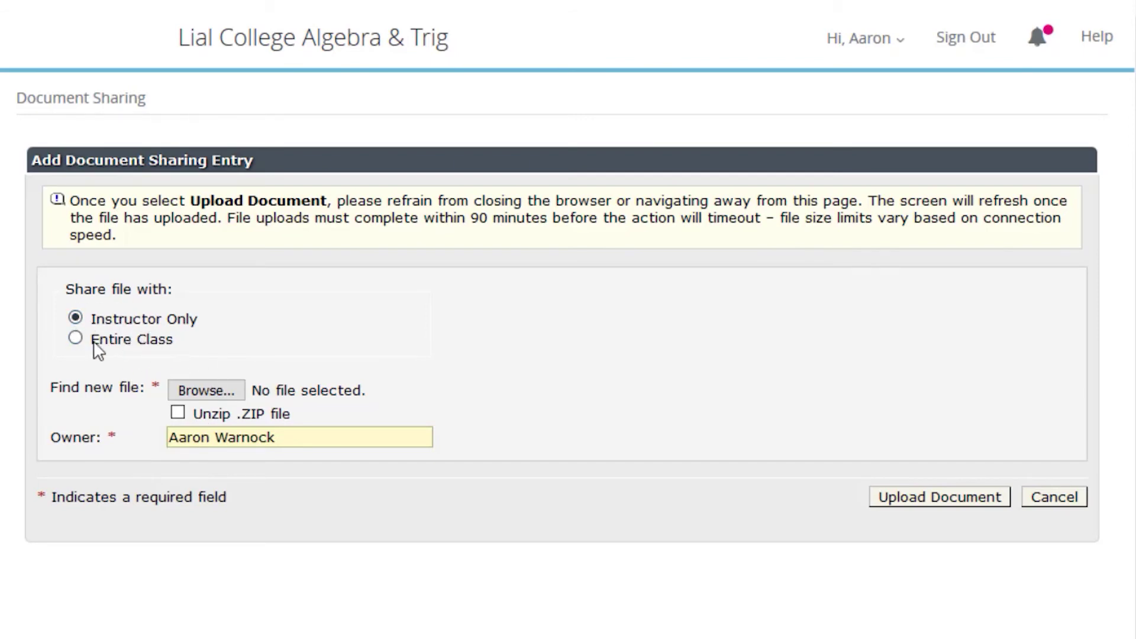
# Upload Math 91 - Final Exam - MLM-1.docx into Written Work for Exam 3.
pyautogui.click(210, 390)
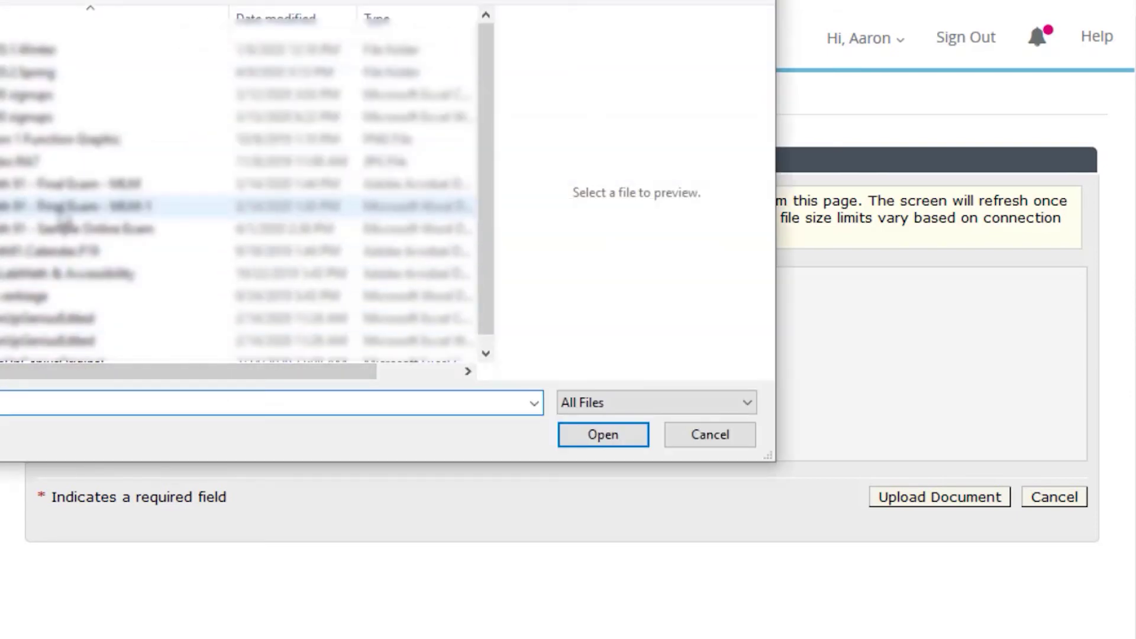
pyautogui.click(61, 210)
pyautogui.click(603, 435)
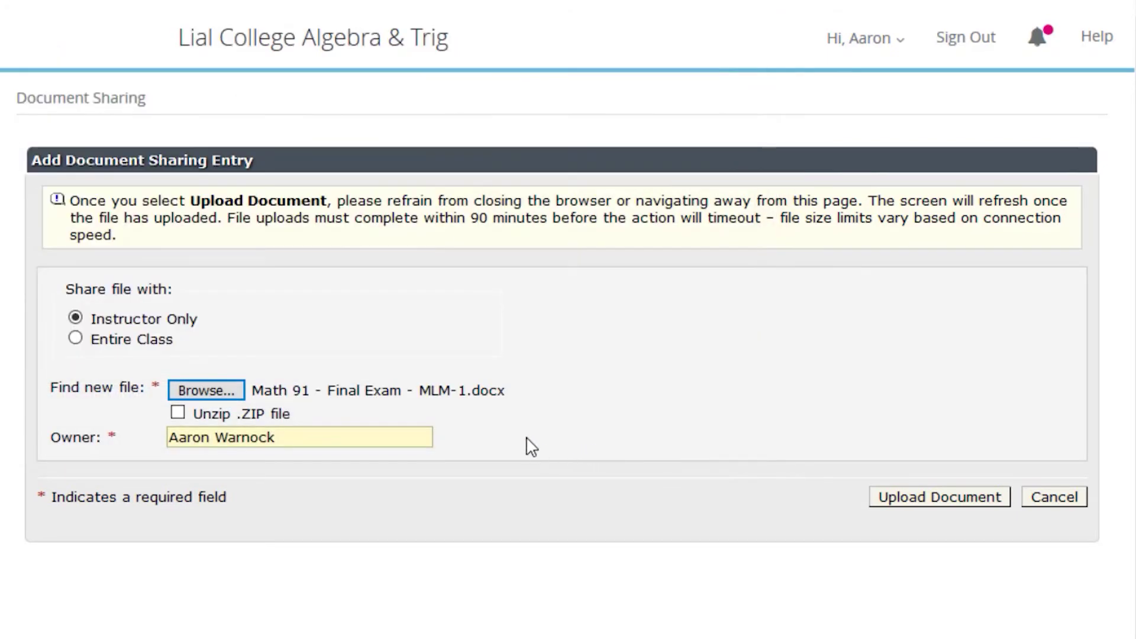
pyautogui.click(933, 503)
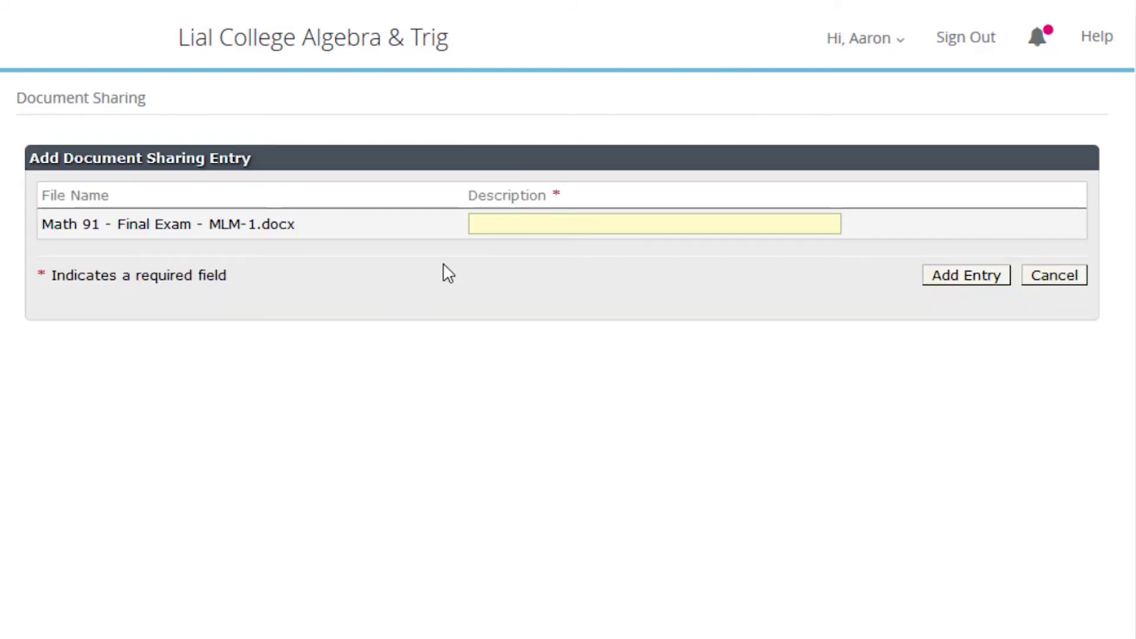
pyautogui.click(482, 224)
pyautogui.write('rk for Exam')
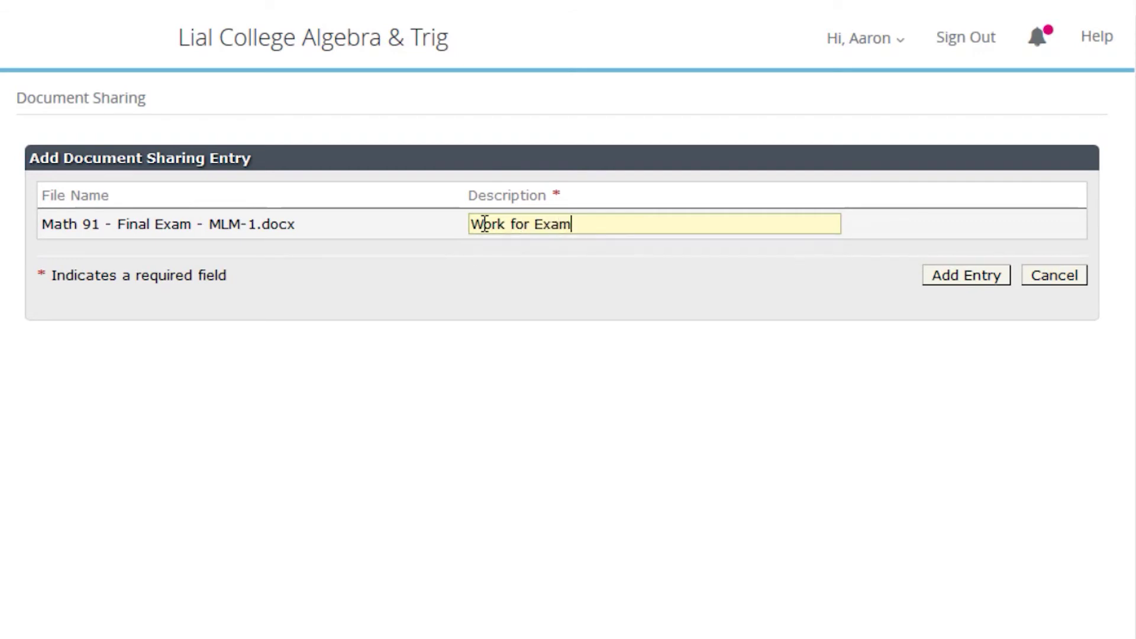
pyautogui.press('BackSpace')
pyautogui.press('BackSpace')
pyautogui.press('BackSpace')
pyautogui.press('BackSpace')
pyautogui.press('BackSpace')
pyautogui.press('BackSpace')
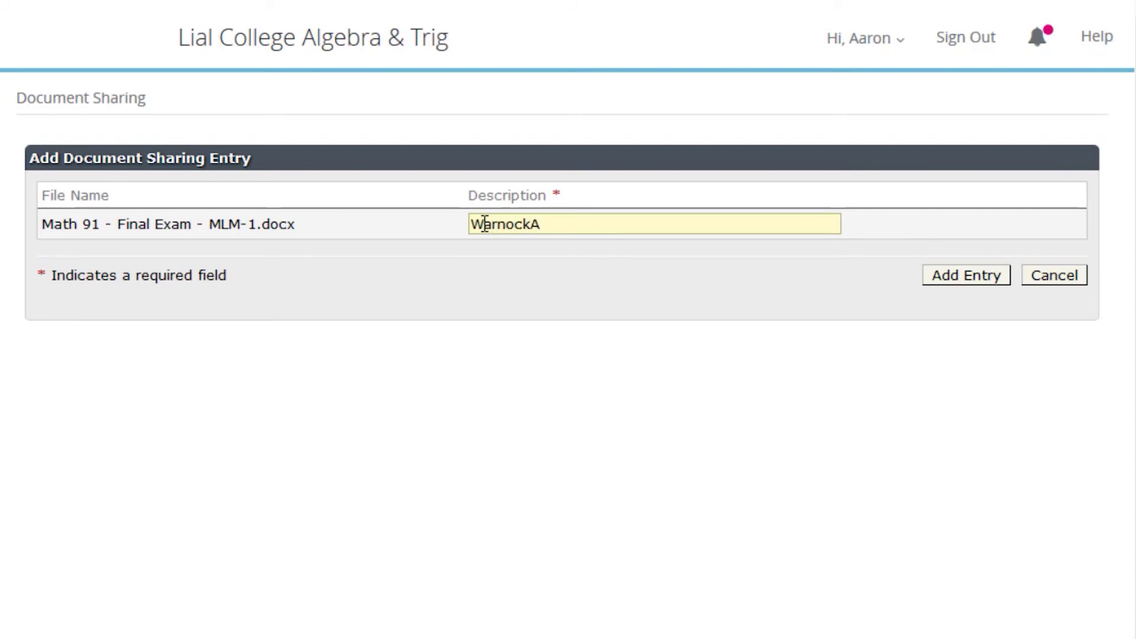
pyautogui.write('.Exam3')
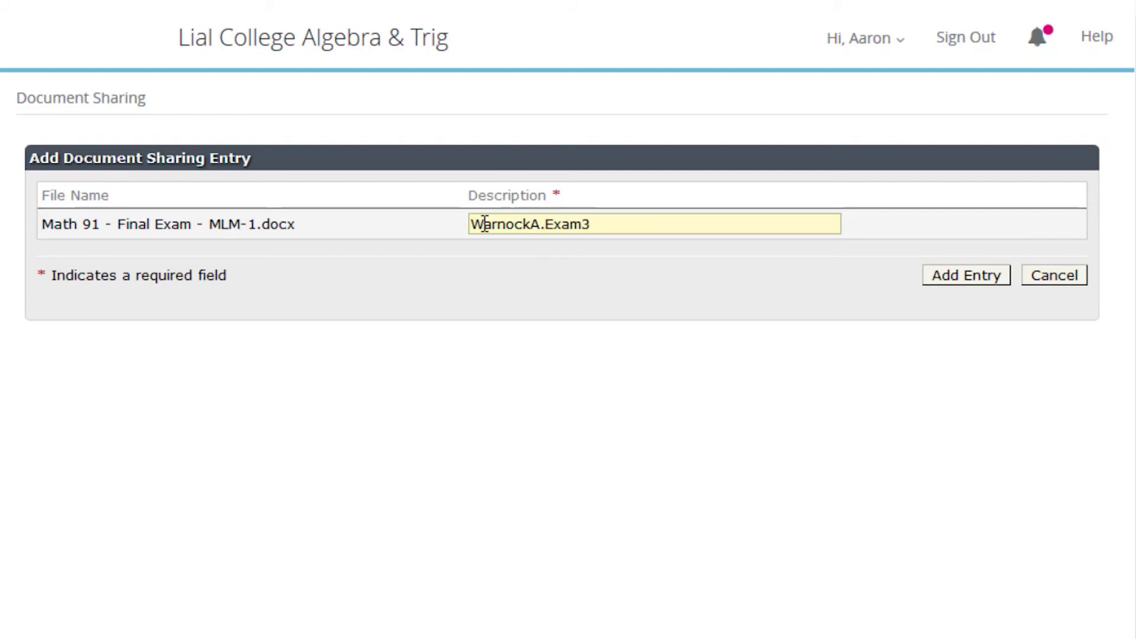
pyautogui.write('Wo')
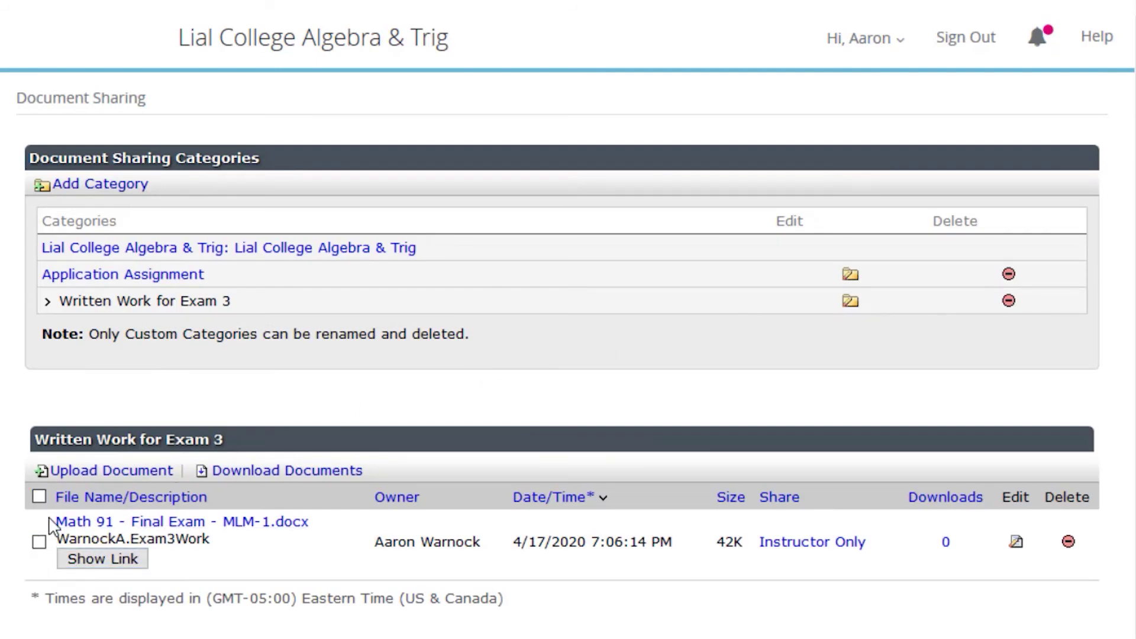
# Download the uploaded exam file once, raising its download count to 1.
pyautogui.click(39, 497)
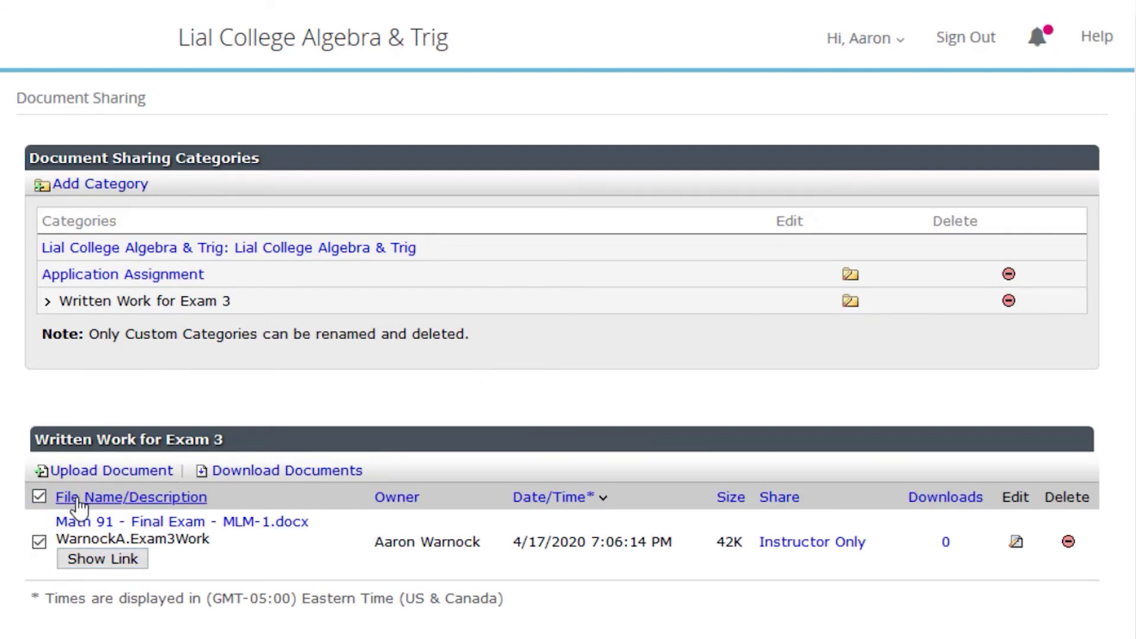
pyautogui.click(302, 471)
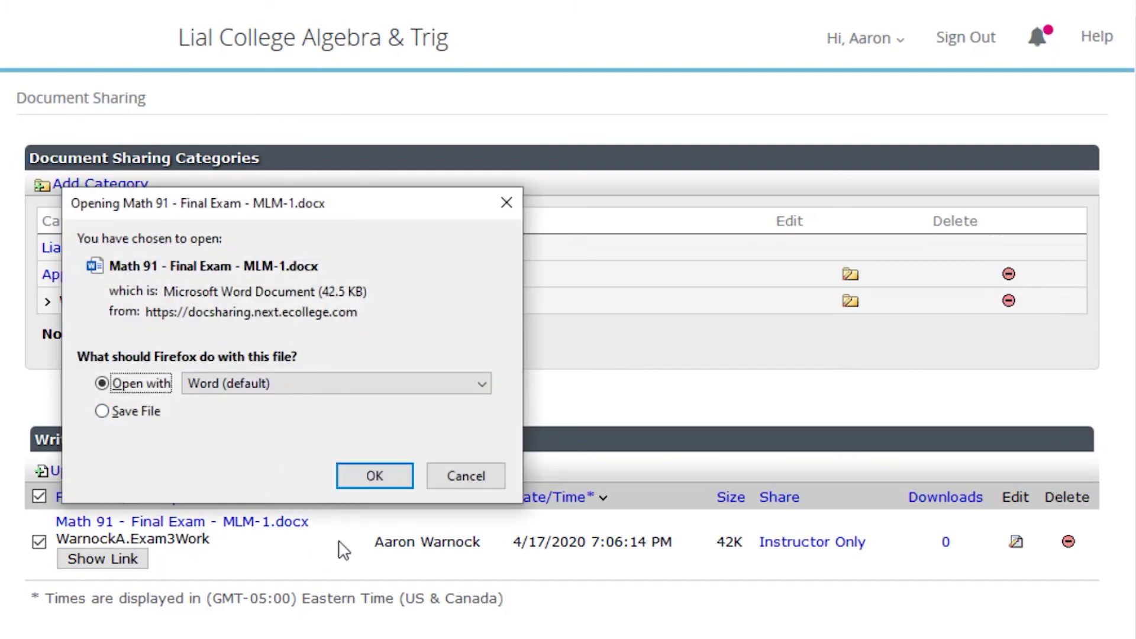
pyautogui.click(471, 482)
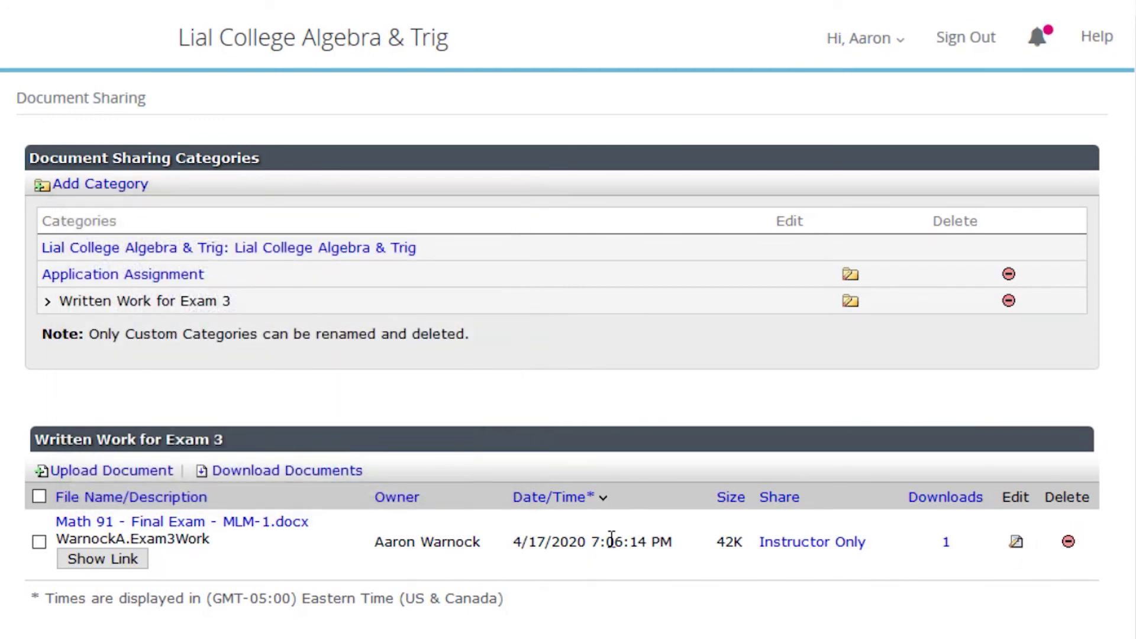
# Share the exam document with the Entire Class and view Written Work for Exam 3.
pyautogui.click(1014, 543)
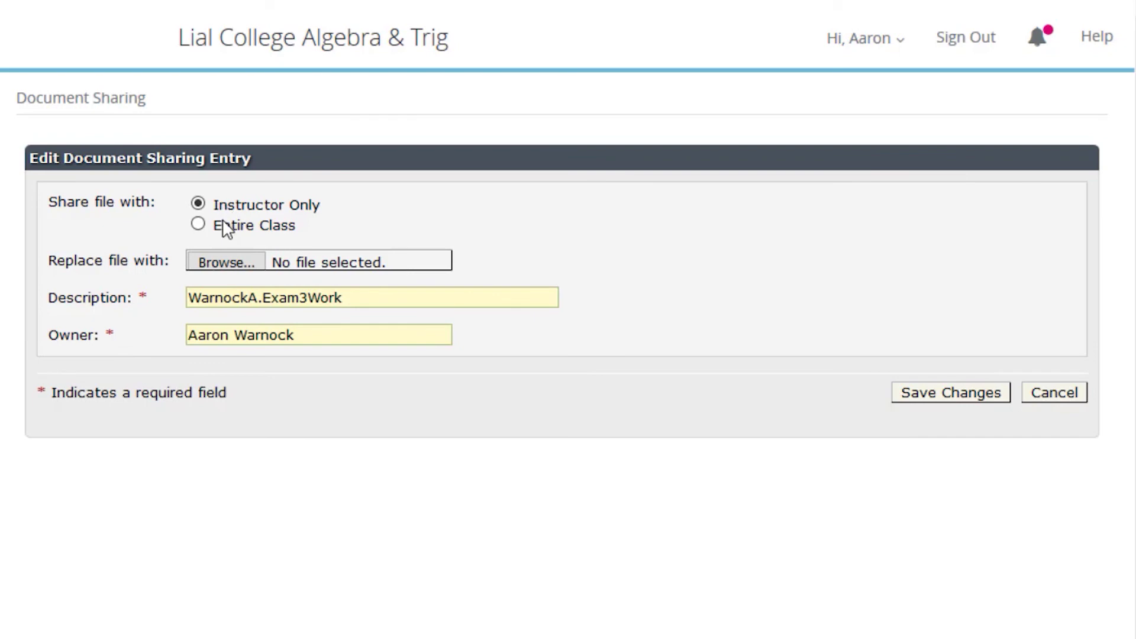
pyautogui.click(197, 225)
pyautogui.click(984, 399)
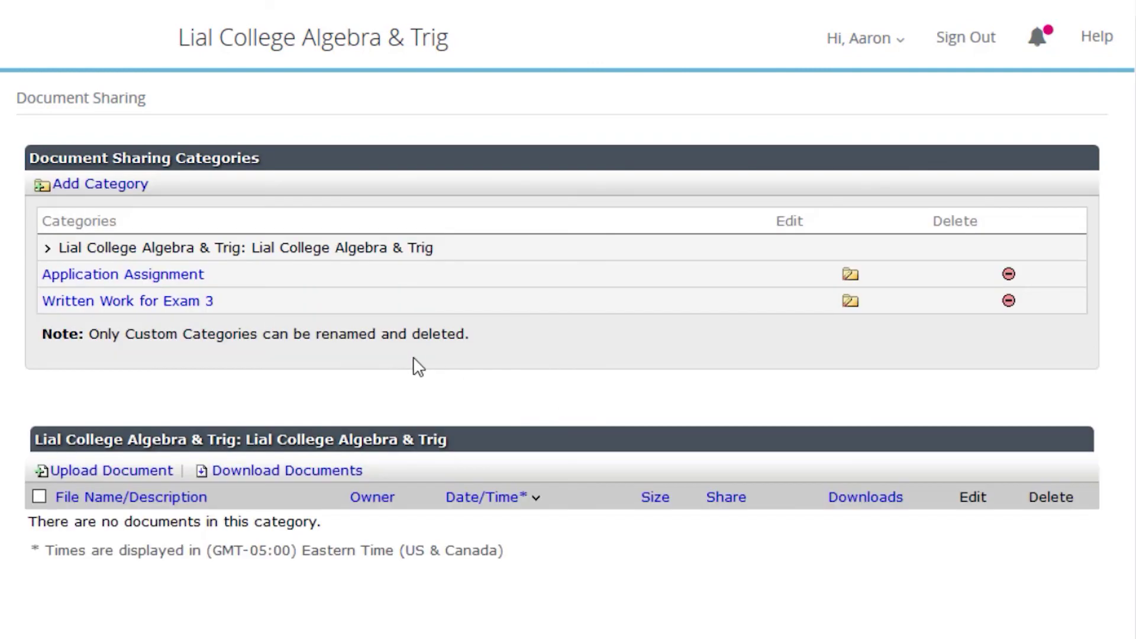
pyautogui.click(158, 303)
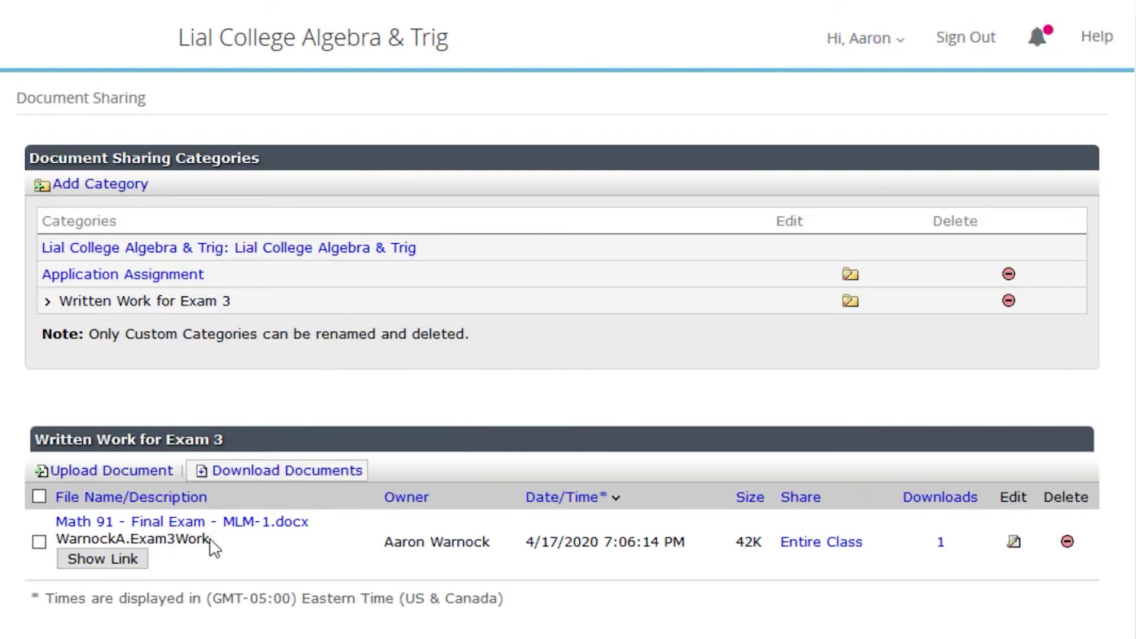